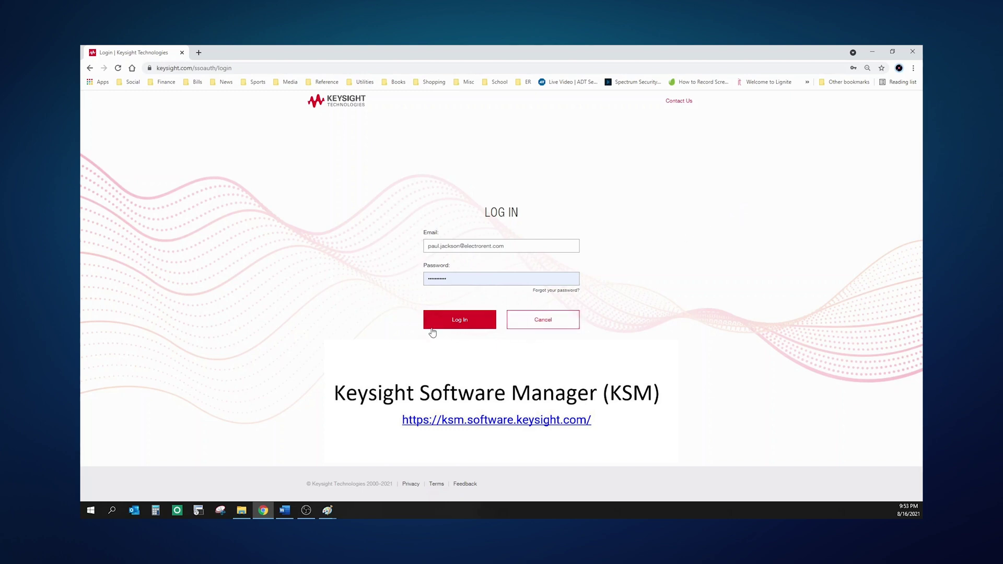
Log in to Keysight Software Manager and start adding a new entitlement certificate
left_click(460, 322)
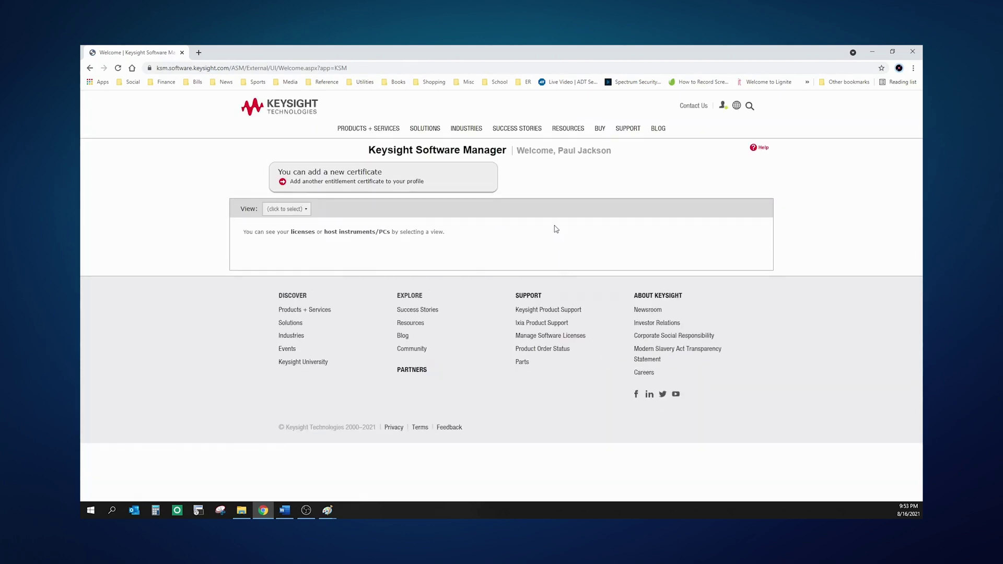
left_click(341, 177)
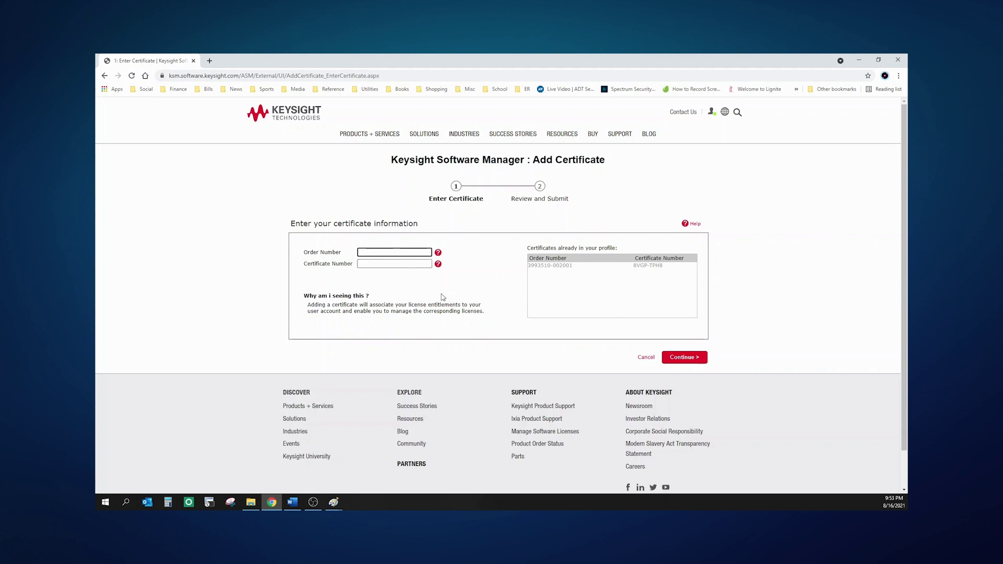
left_click(398, 264)
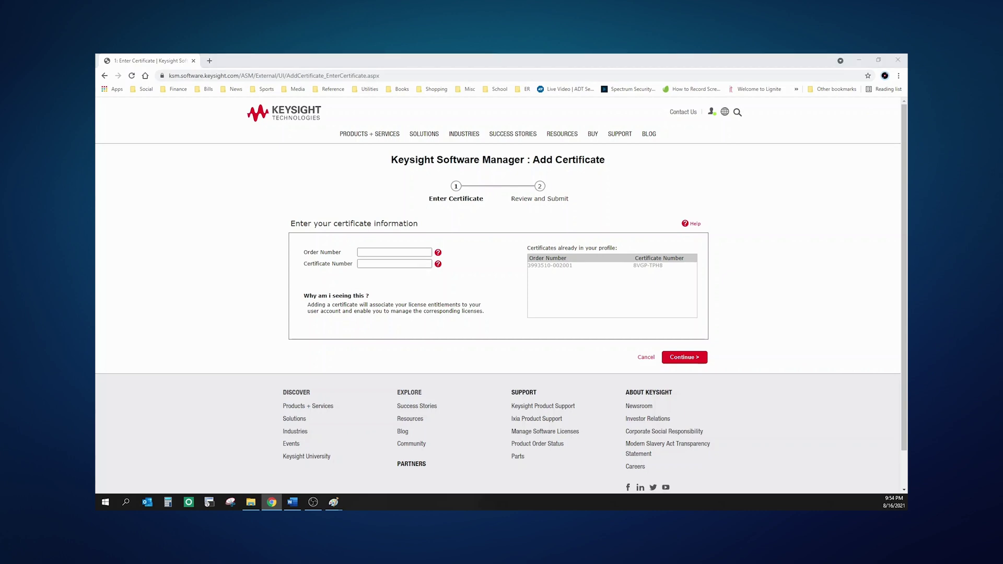
key("alt+Tab")
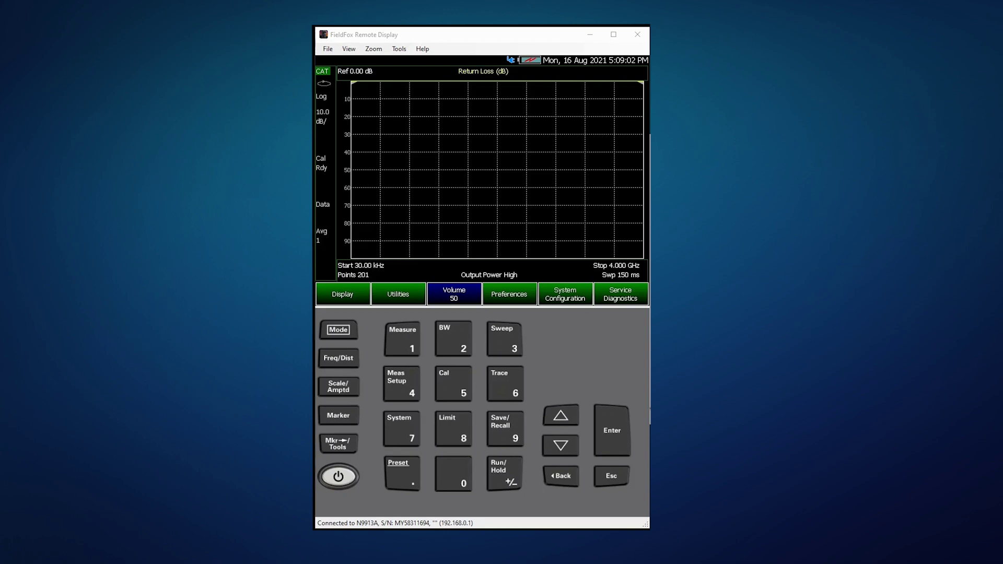
Install license 7467354.lic (option 310) via System > System Configuration > Options > Install Options
left_click(394, 432)
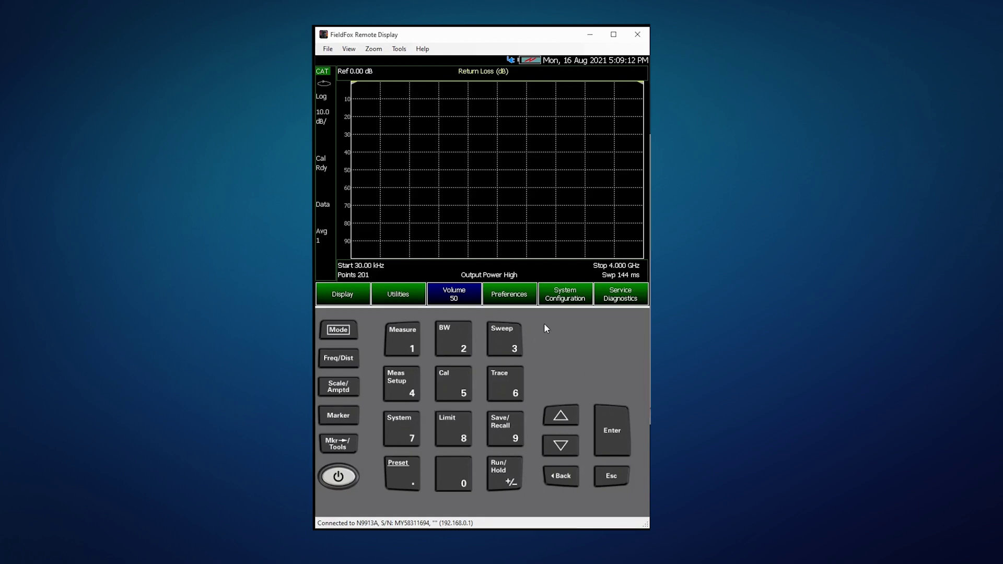
left_click(557, 302)
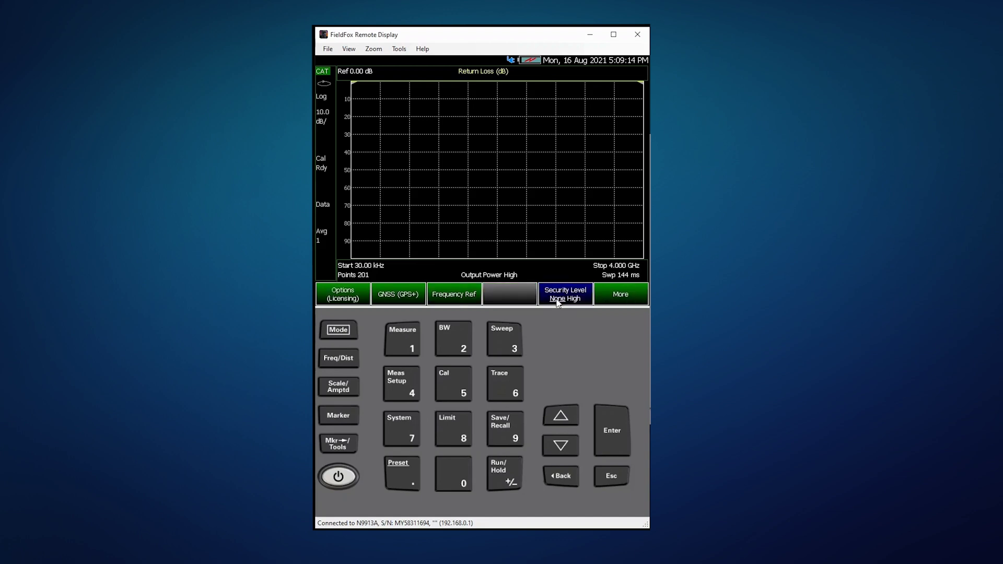
left_click(347, 297)
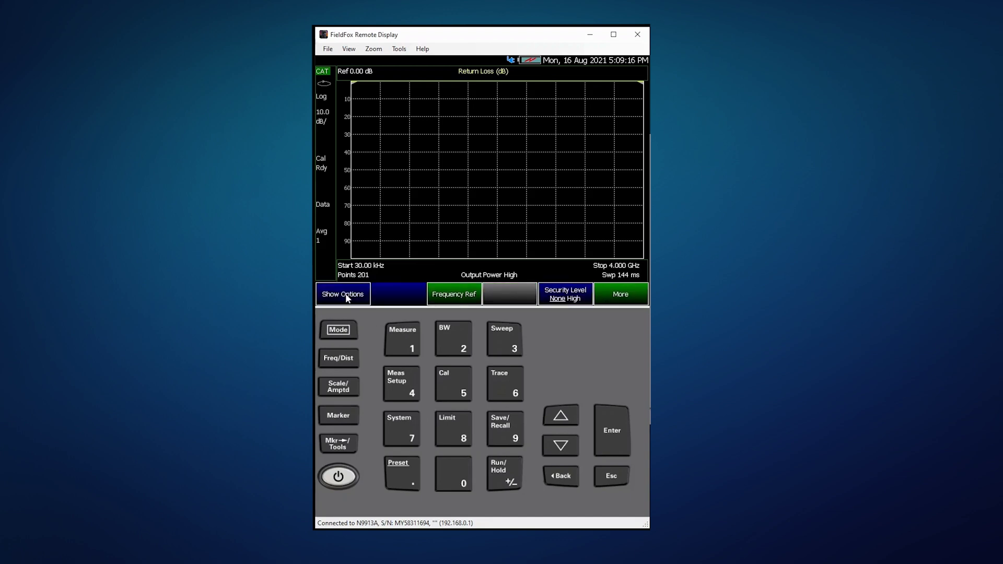
left_click(401, 293)
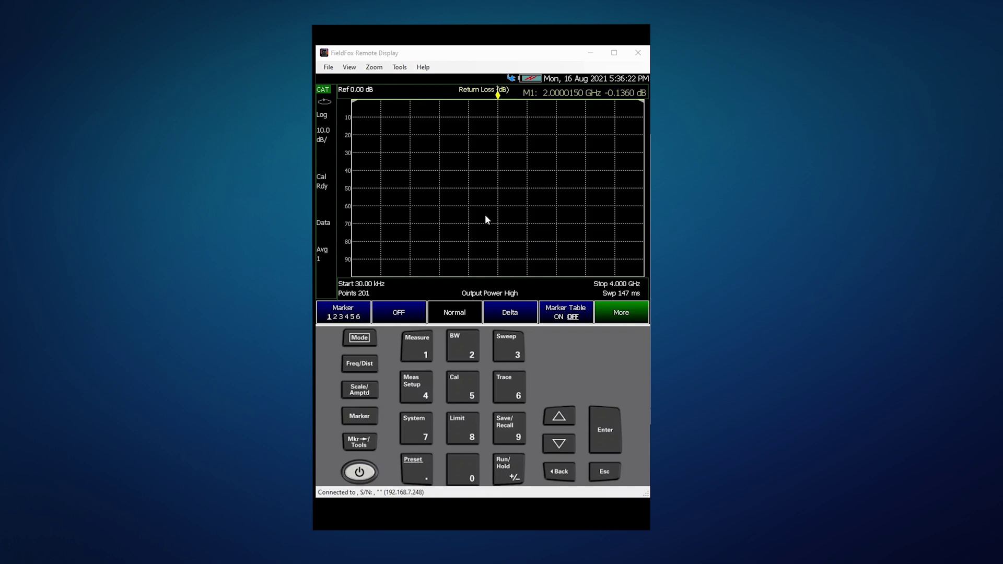
Show the licensed options list, confirming option 310 built-in power meter expiring 9/16/2021
left_click(416, 434)
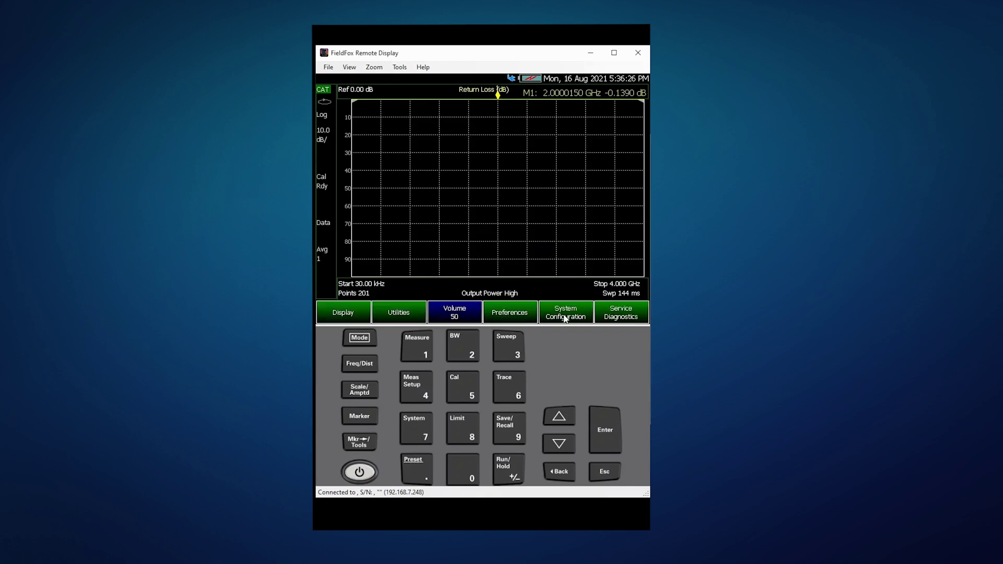
left_click(567, 316)
left_click(357, 312)
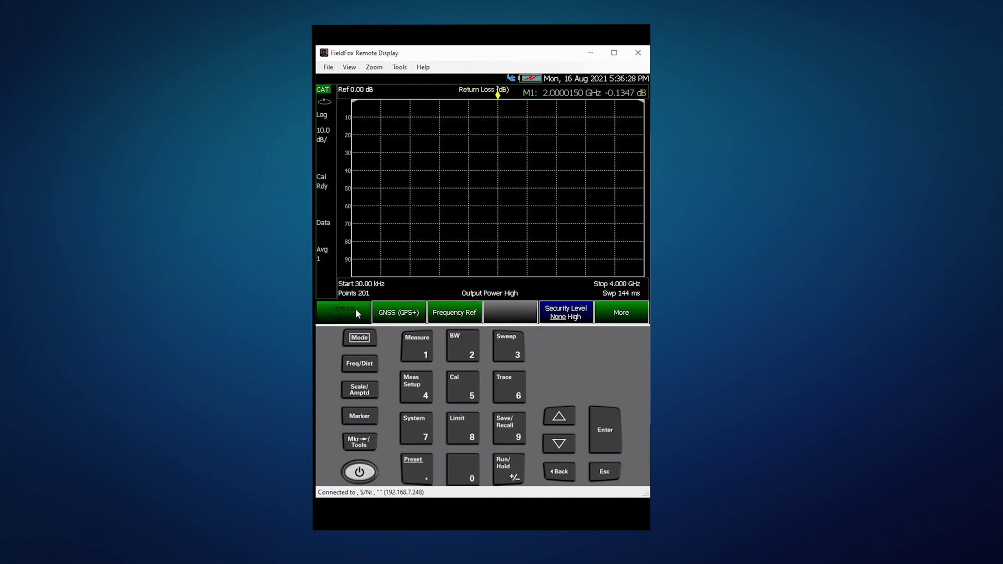
left_click(348, 313)
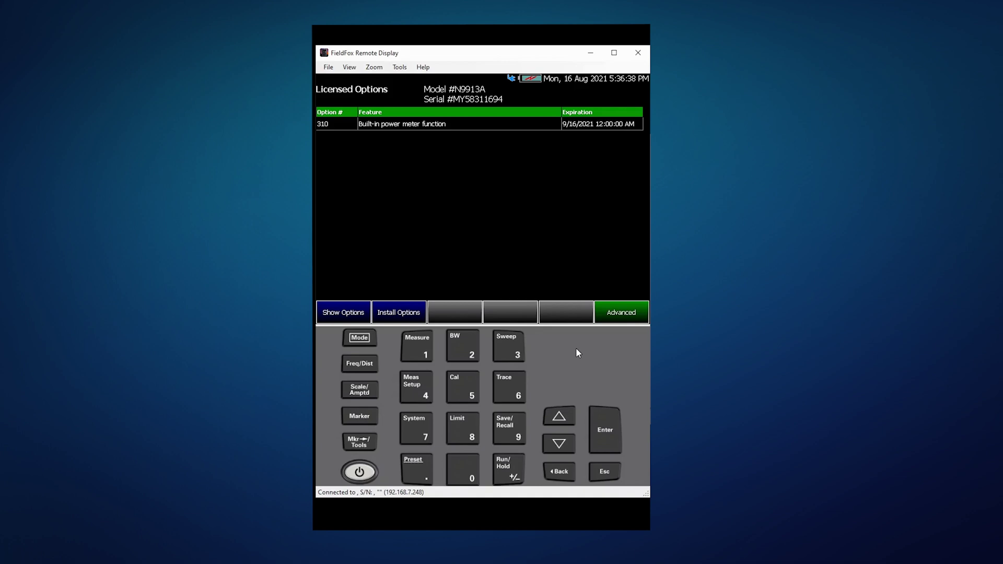
Choose Power Meter (Built In) from the Mode menu
left_click(369, 338)
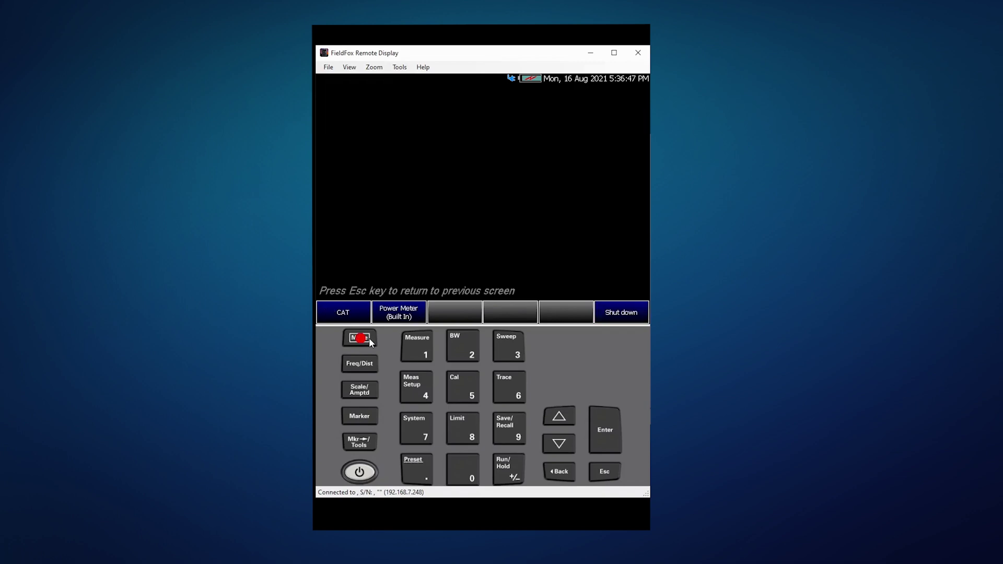
left_click(408, 312)
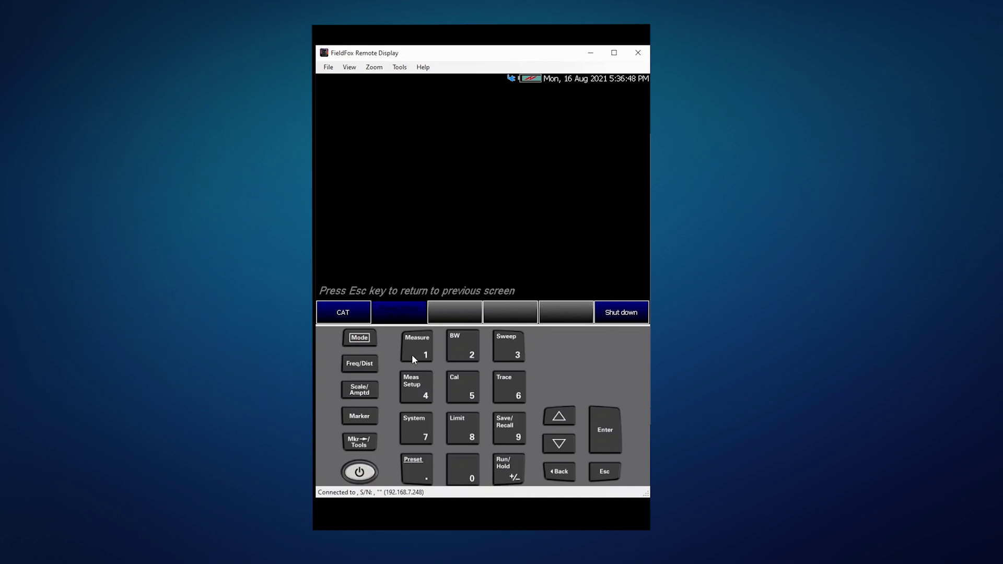